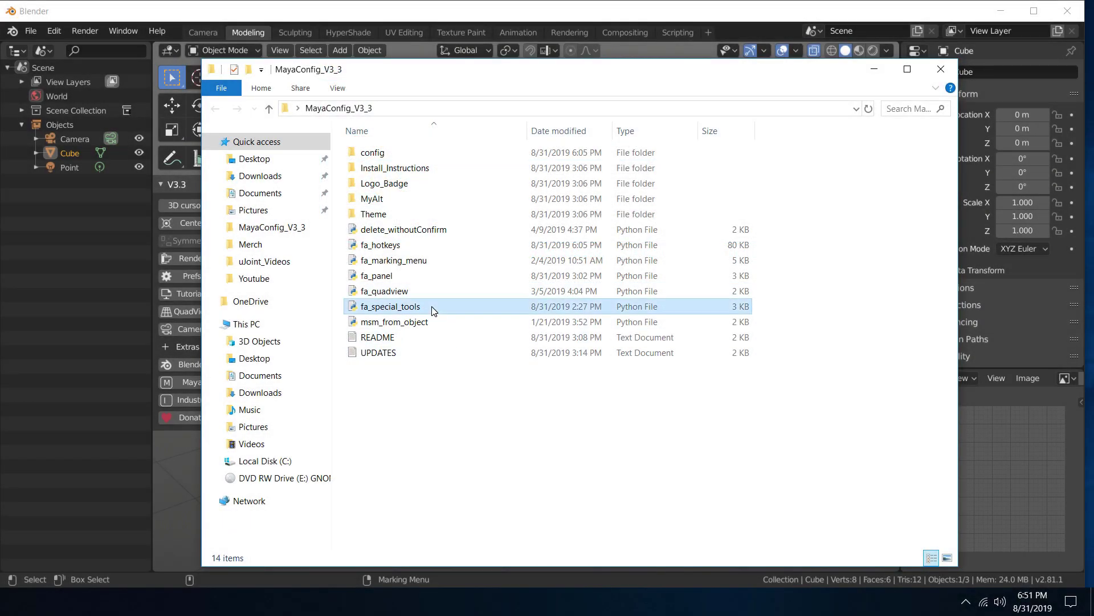
Step: Select fa_special_tools.py in the MayaConfig_V3_3 folder, then minimize File Explorer to reveal Blender
left_click(429, 306)
left_click(403, 323)
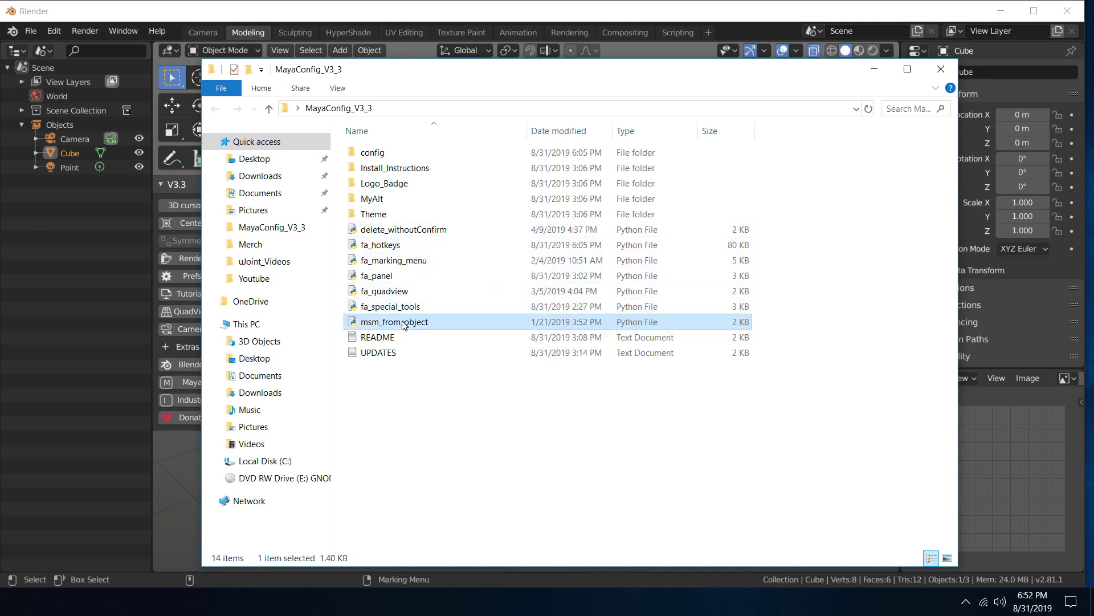
left_click(406, 308)
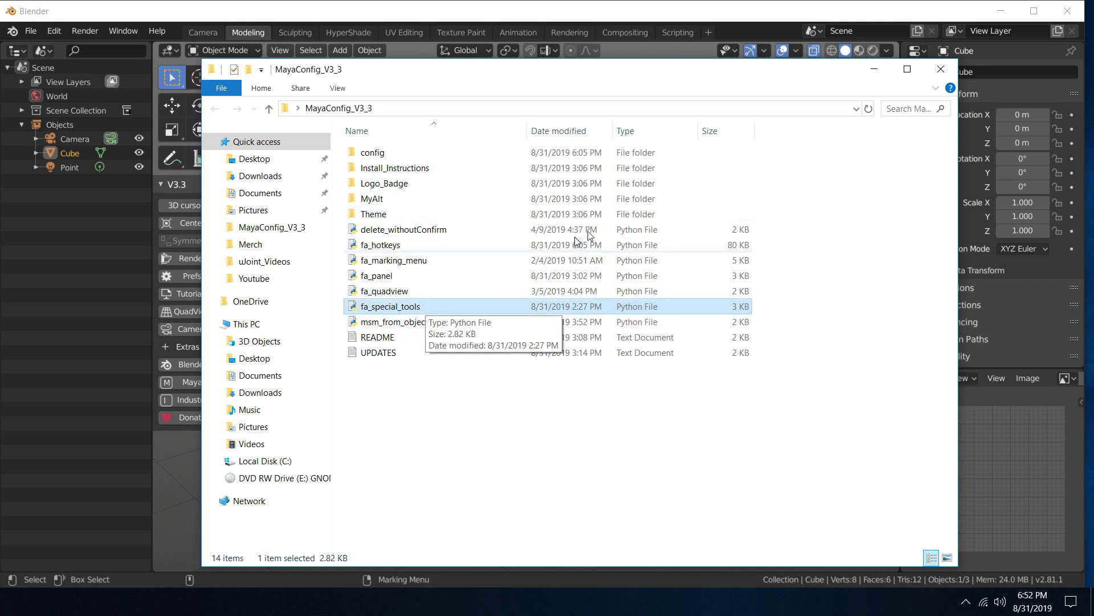
left_click(875, 69)
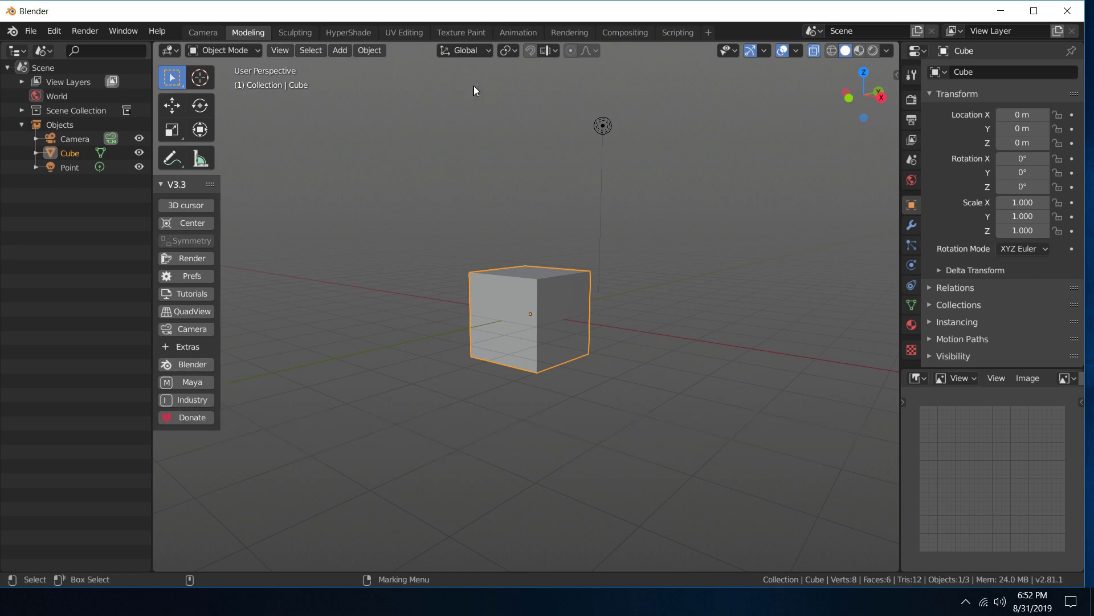
left_click(405, 32)
left_click(297, 33)
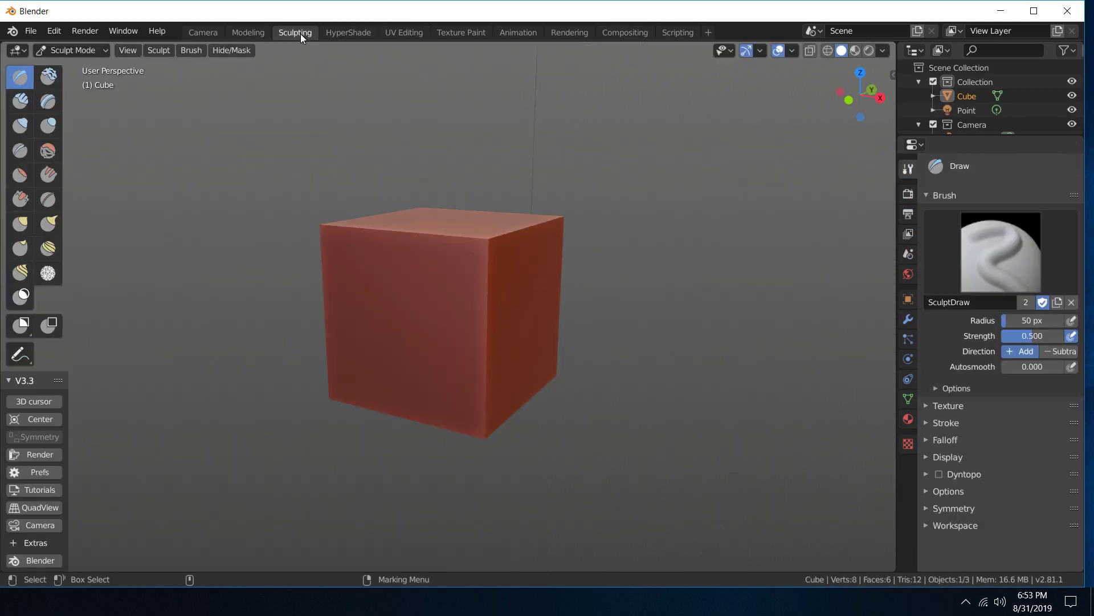
scroll(48, 478, "down", 3)
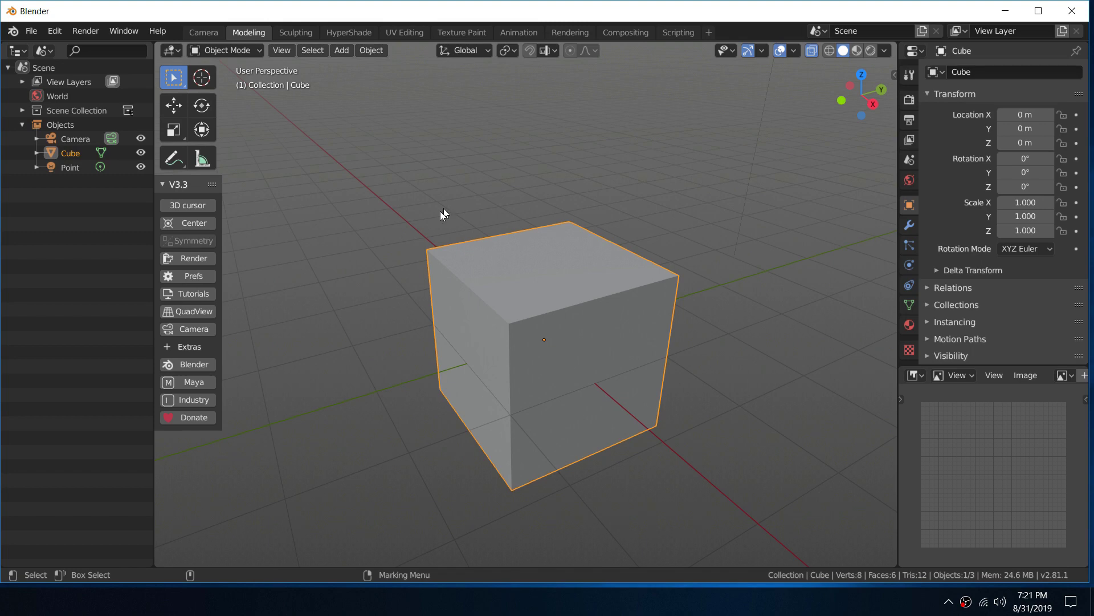
Step: Enter vertex mode on the cube and view Vertex Special tools, comparing them with the Vertex header menu
right_click(435, 256)
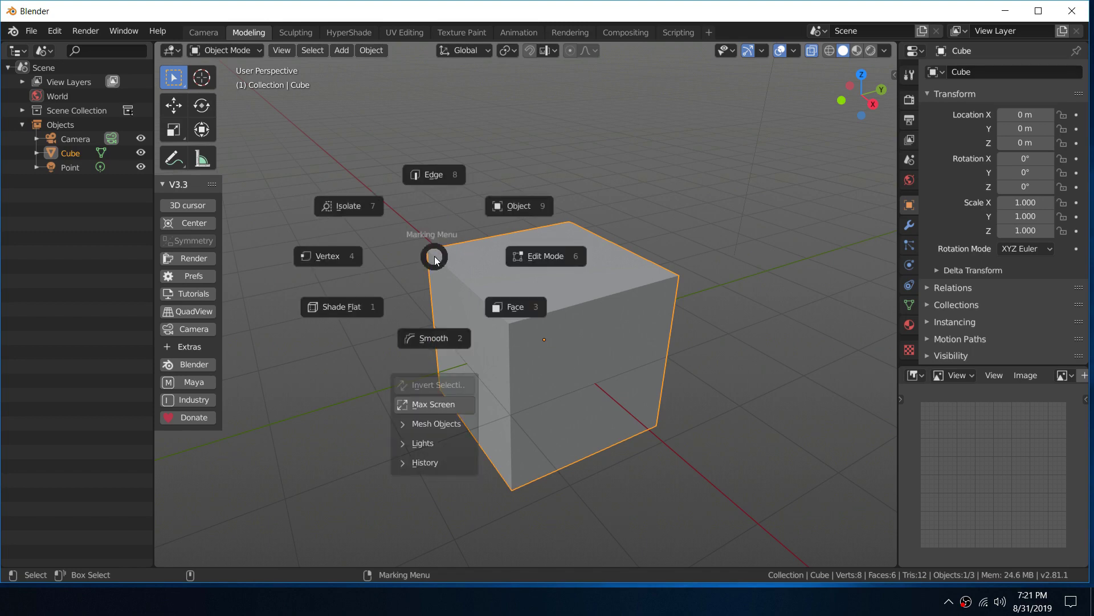
left_click(363, 252)
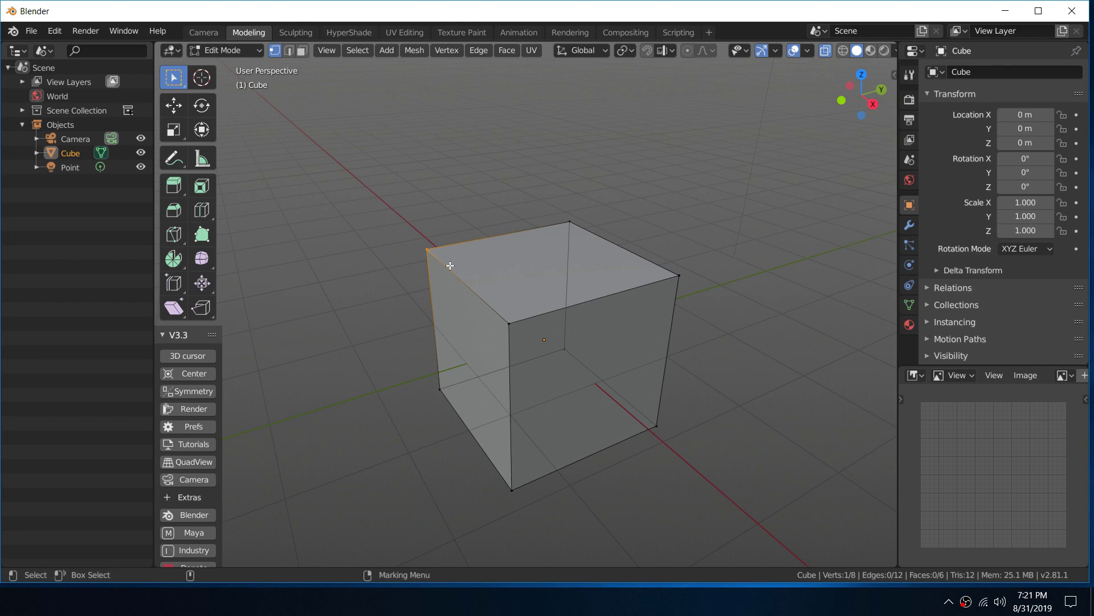
right_click(434, 236)
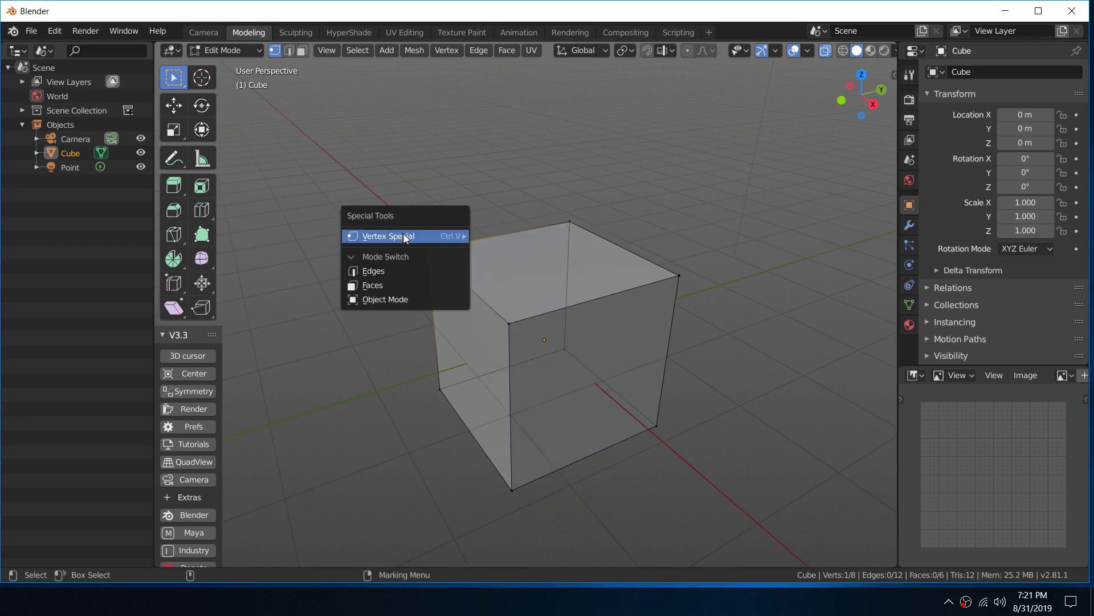
mouse_move(415, 236)
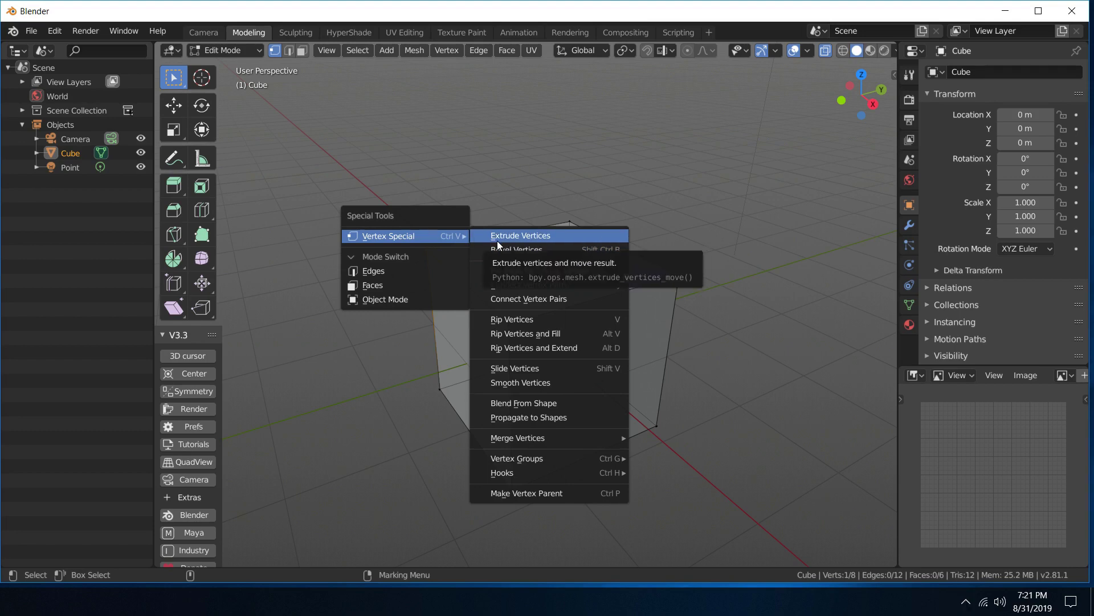
left_click(446, 50)
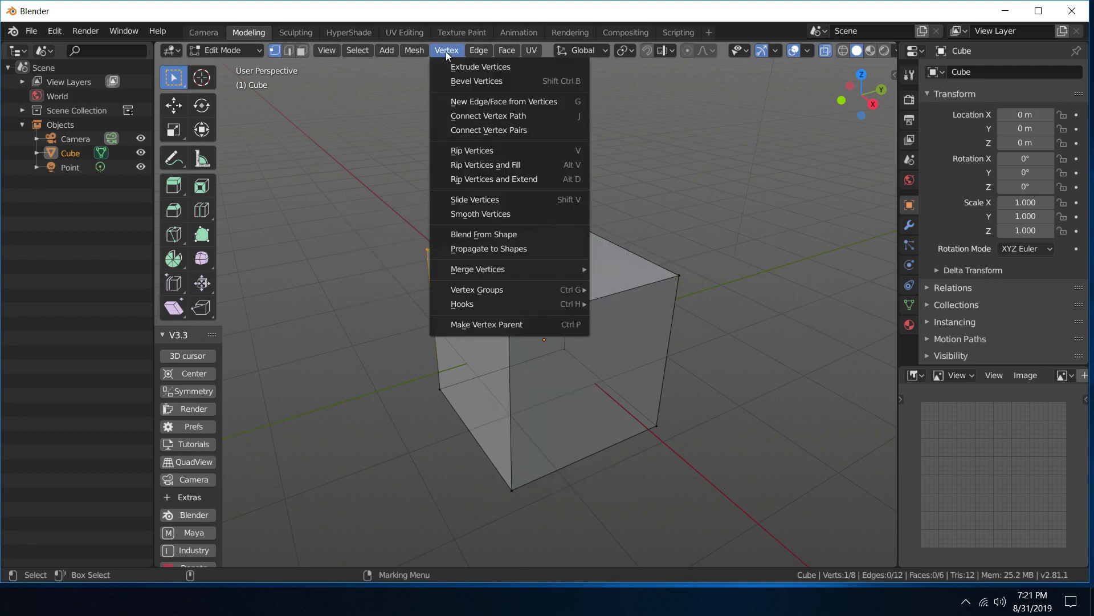
left_click(446, 51)
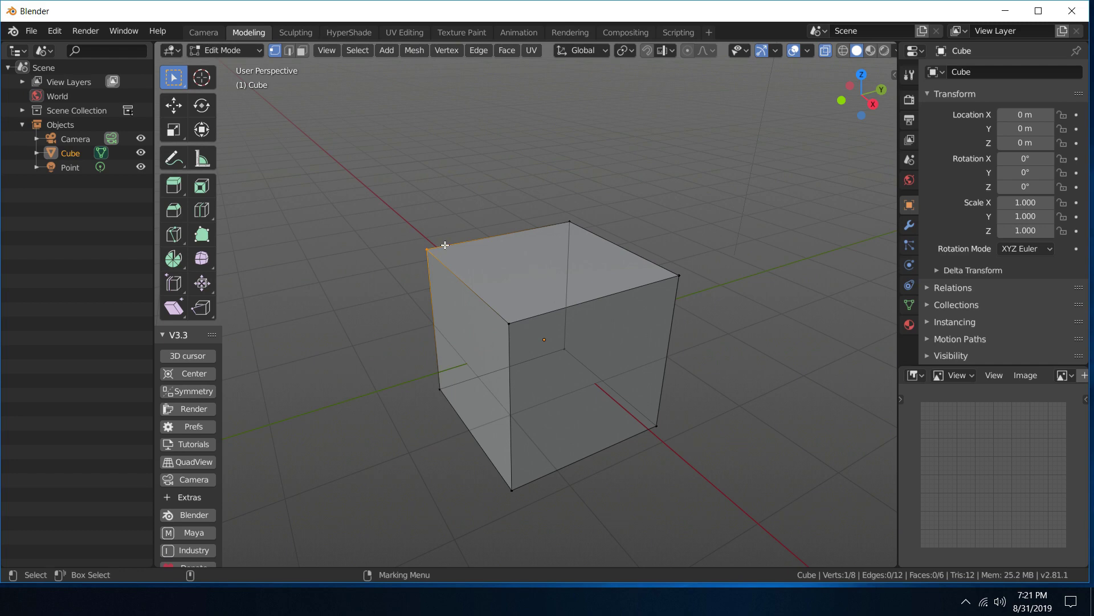
Step: Recheck the vertex special tools, then switch to edge selection and view the Edge Special tools
right_click(445, 245)
mouse_move(445, 245)
right_click(501, 252)
right_click(483, 236)
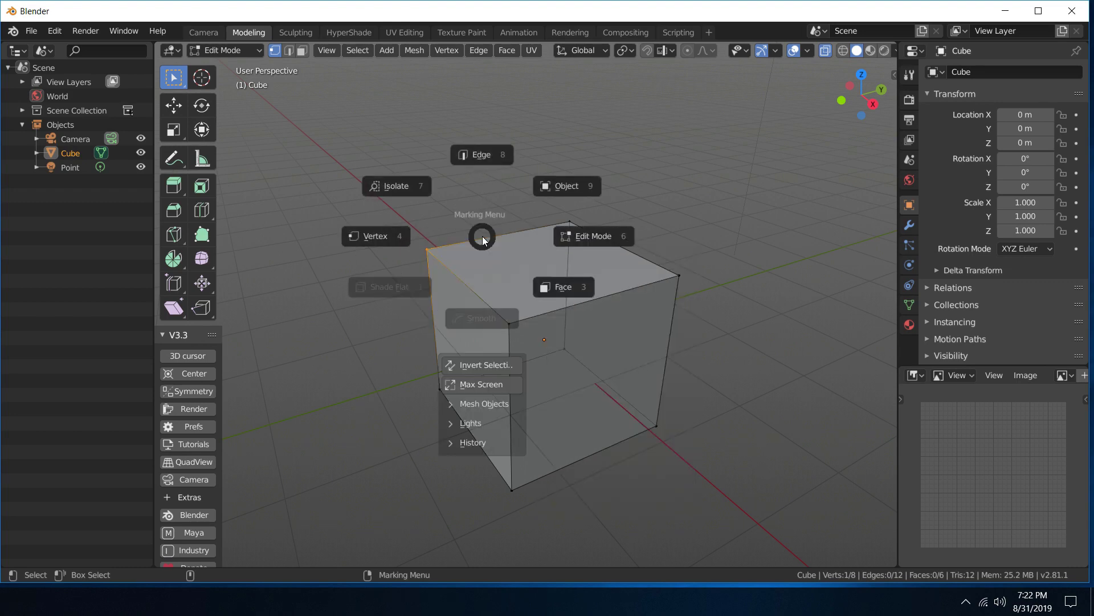
left_click(477, 163)
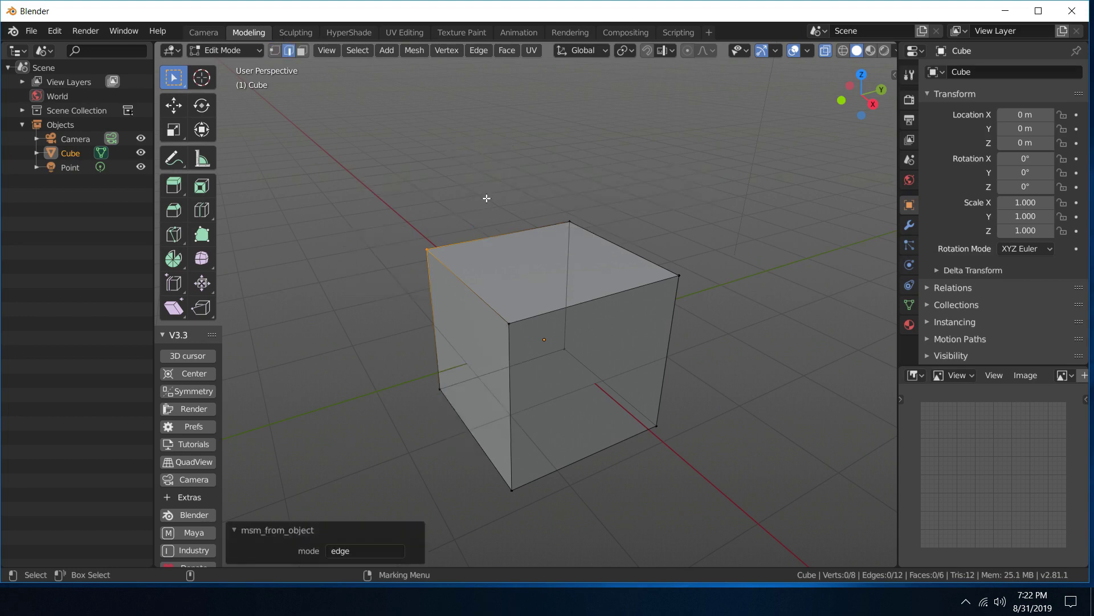
right_click(497, 238, "ctrl")
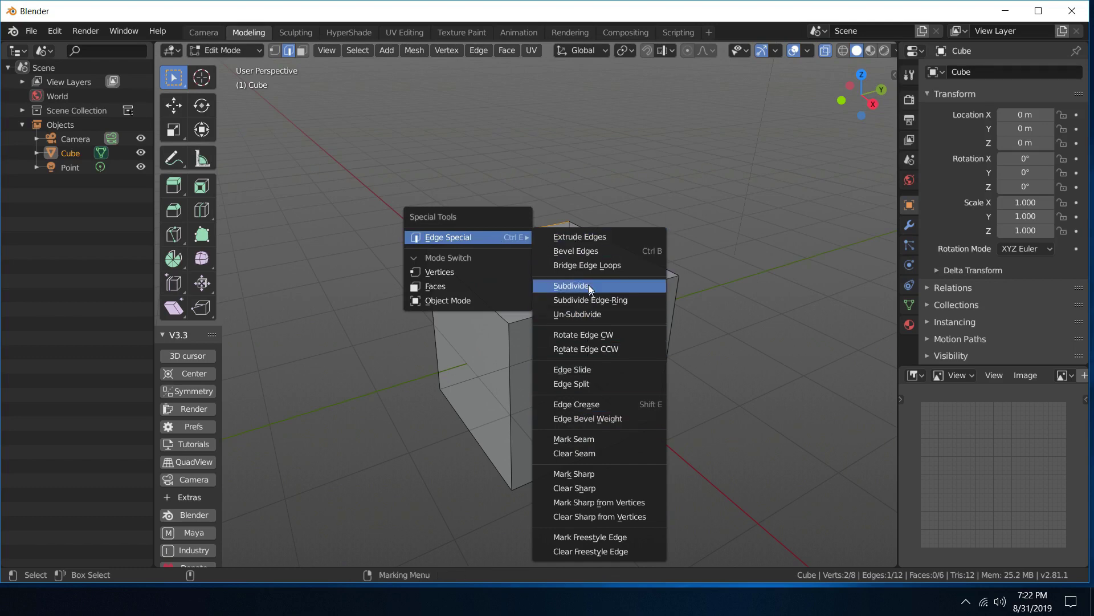
Step: Switch to face selection, select the cube's top face, and view the Face Special tools
right_click_drag(545, 222, 613, 268)
left_click(545, 272)
right_click(545, 272, "ctrl")
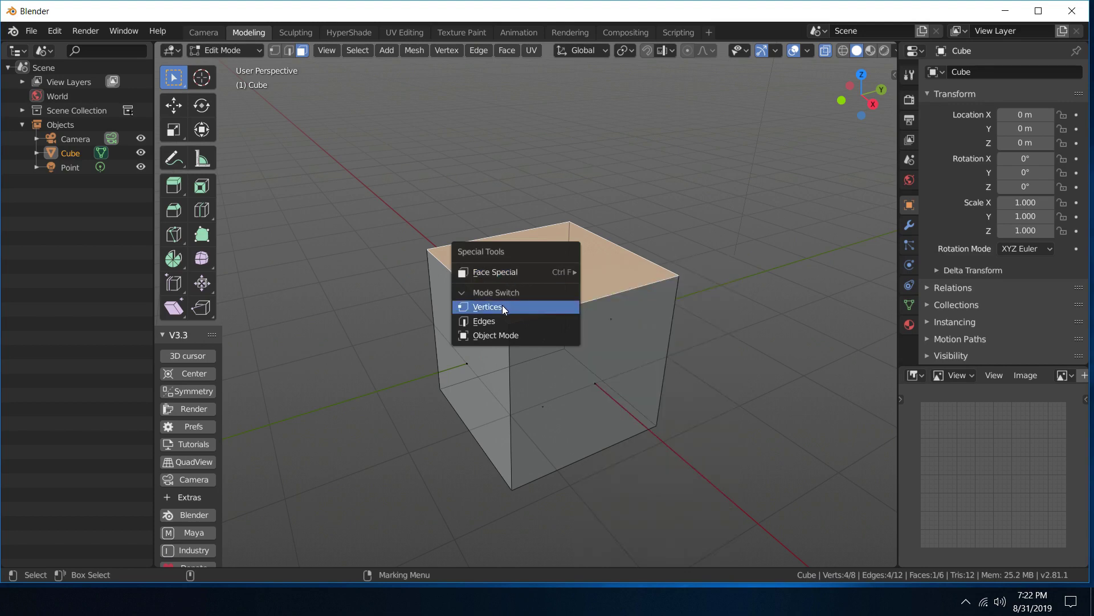
Step: Switch back to vertex selection, select the top-left corner vertex, and show its special tools
right_click(505, 261)
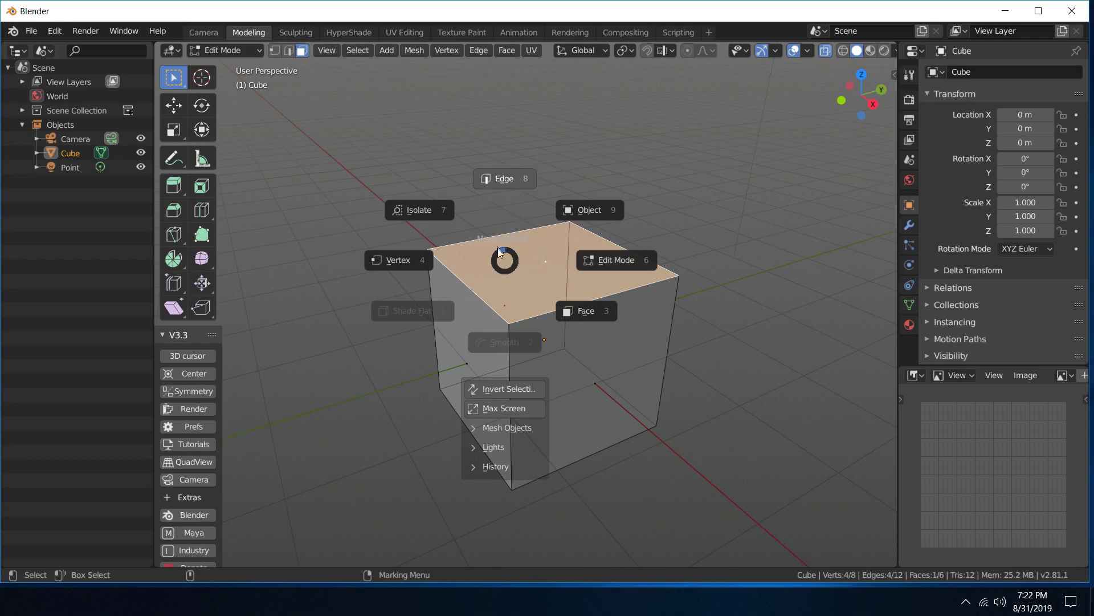
key("Escape")
right_click(487, 207)
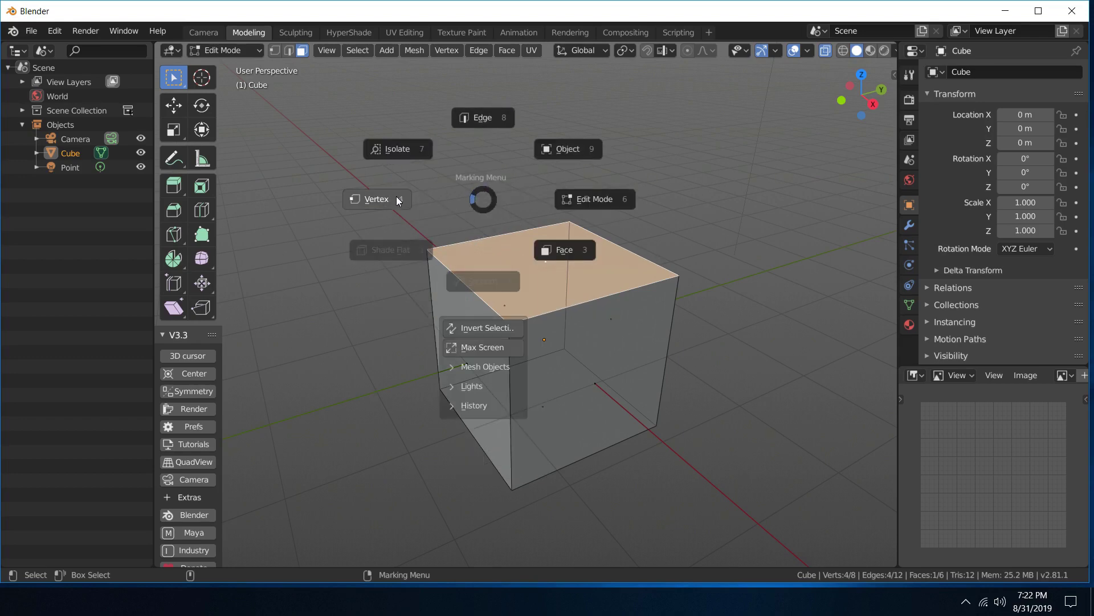
left_click(366, 208)
left_click(456, 276)
left_click(433, 246)
right_click(433, 246, "shift")
mouse_move(433, 247)
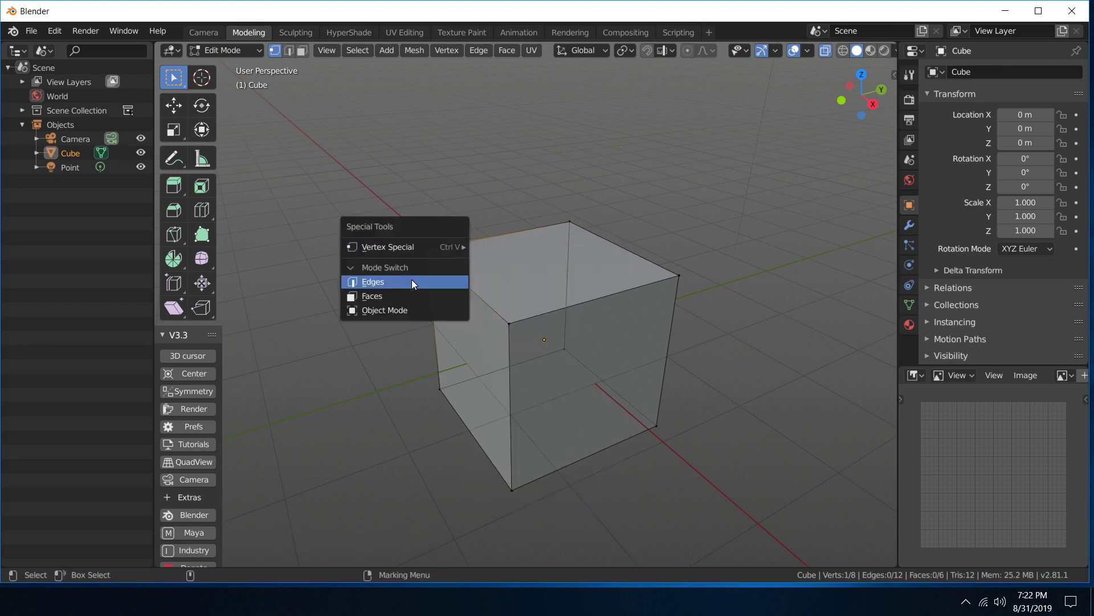
Step: Show edge and face special tools on the top edge and face, then re-enter vertex Edit Mode via Object Mode
left_click(383, 283)
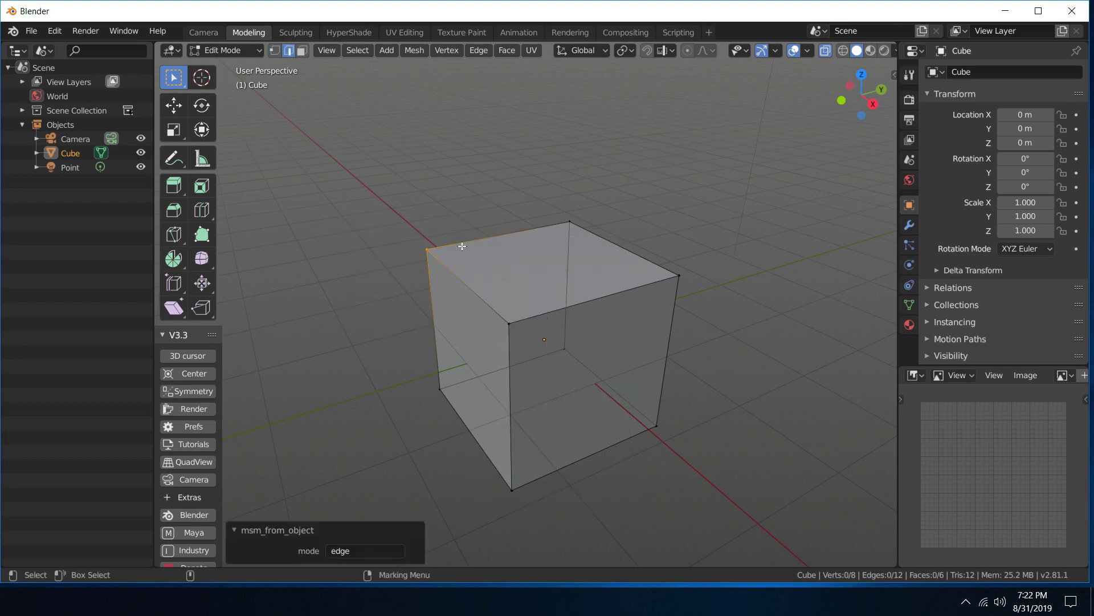
left_click(533, 241)
right_click(505, 233)
left_click(461, 283)
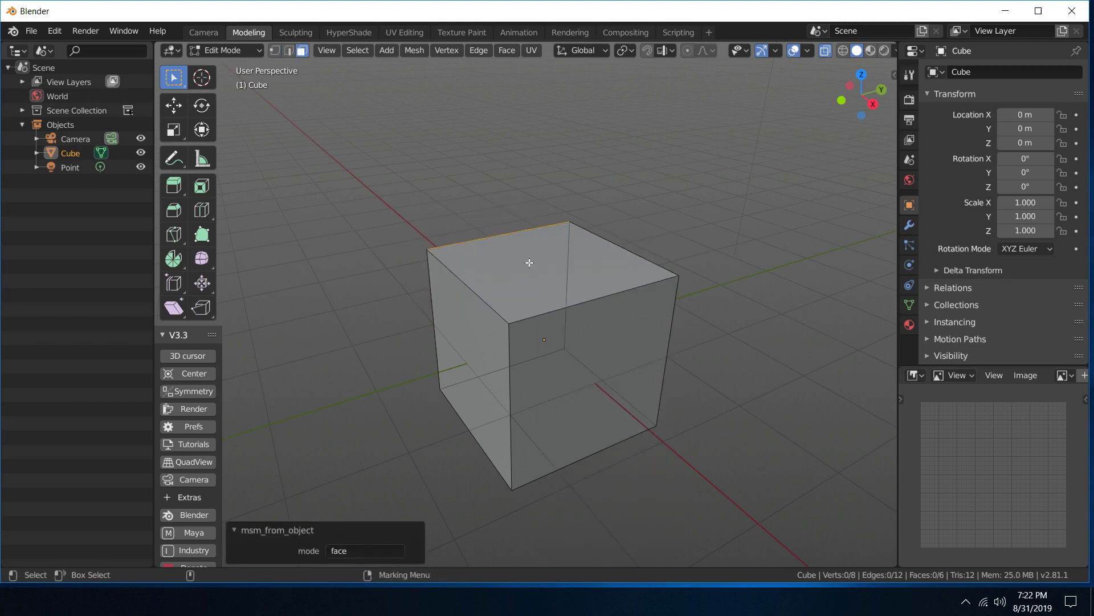
left_click(563, 257)
right_click(552, 259)
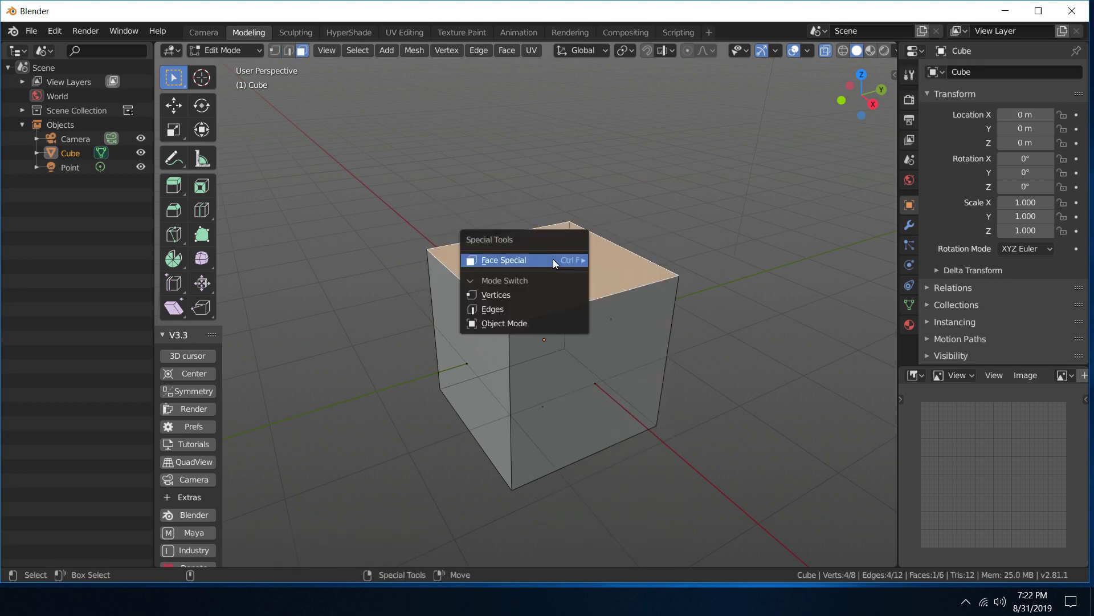
left_click(518, 322)
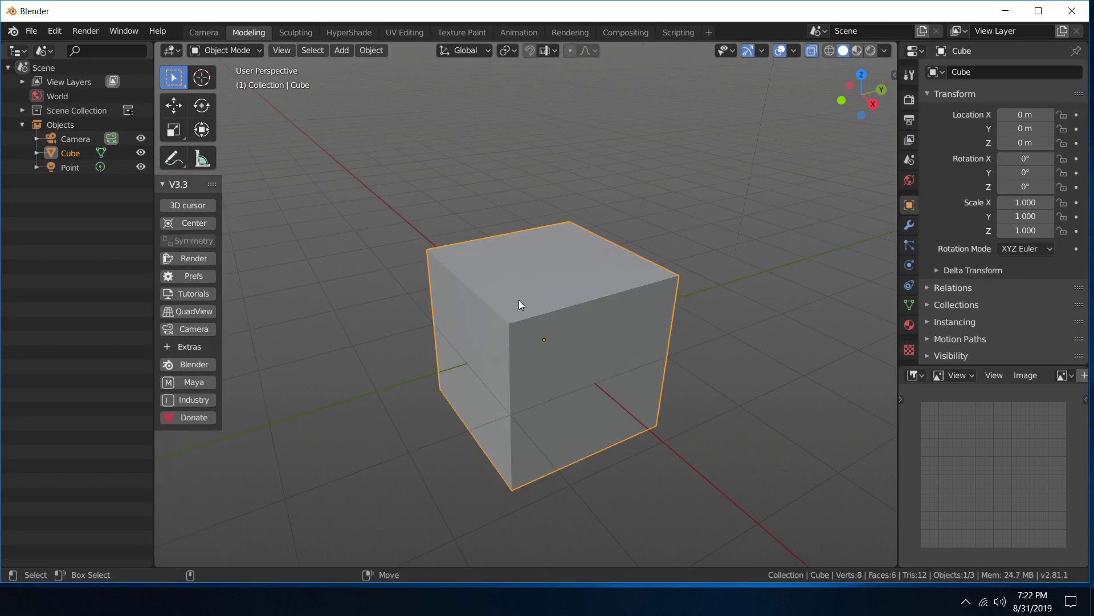
right_click_drag(475, 233, 409, 221)
Step: Switch to face selection, select the cube's top face, and delete it
left_click(454, 252)
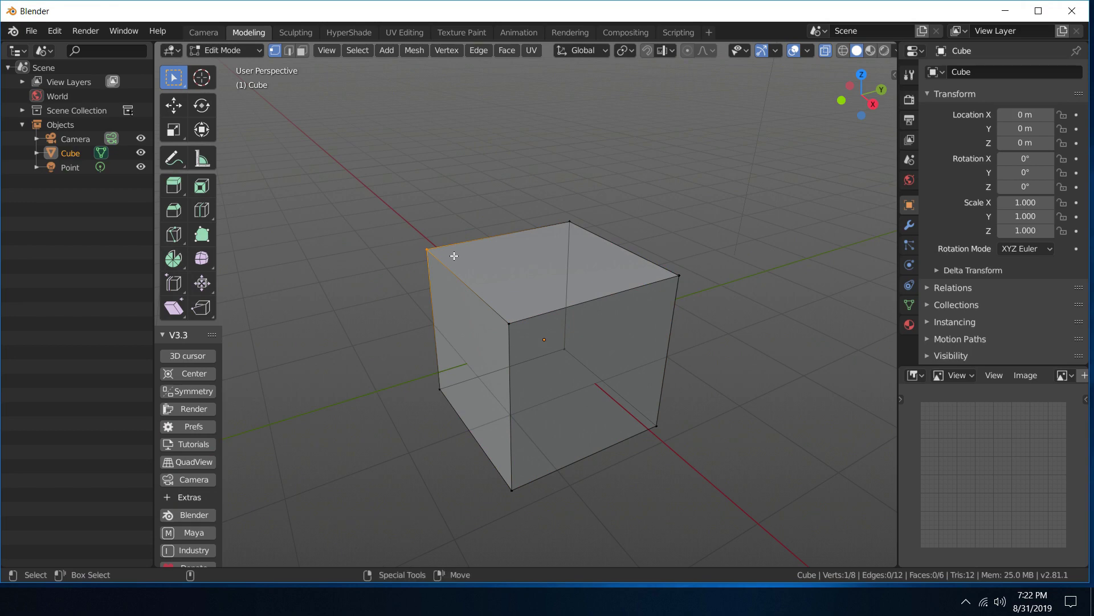
right_click(454, 255)
mouse_move(456, 193)
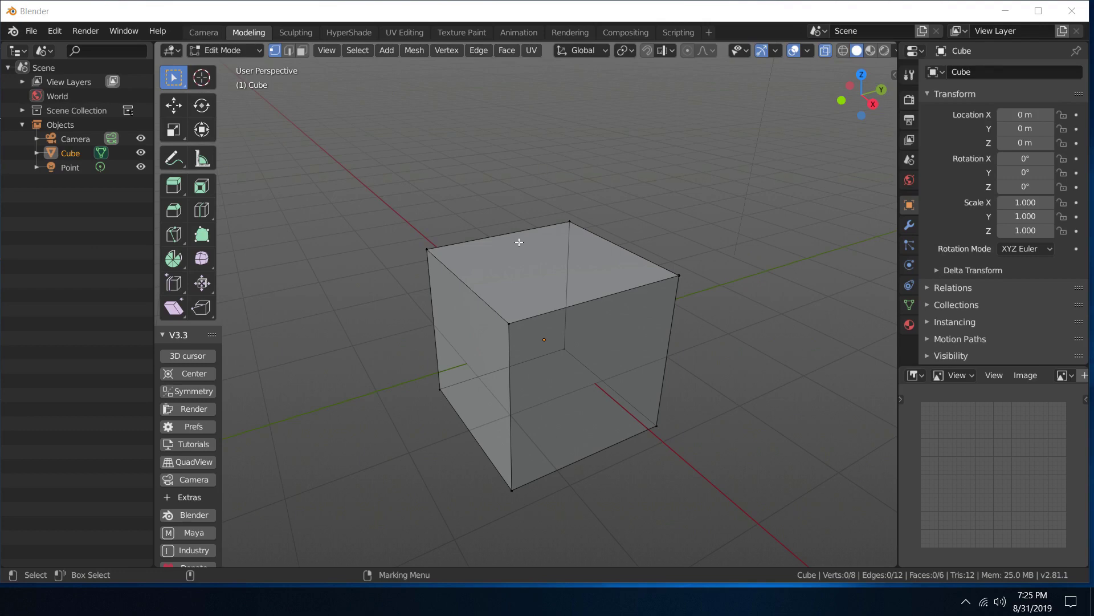
right_click_drag(507, 259, 568, 307)
left_click(528, 279)
key("Delete")
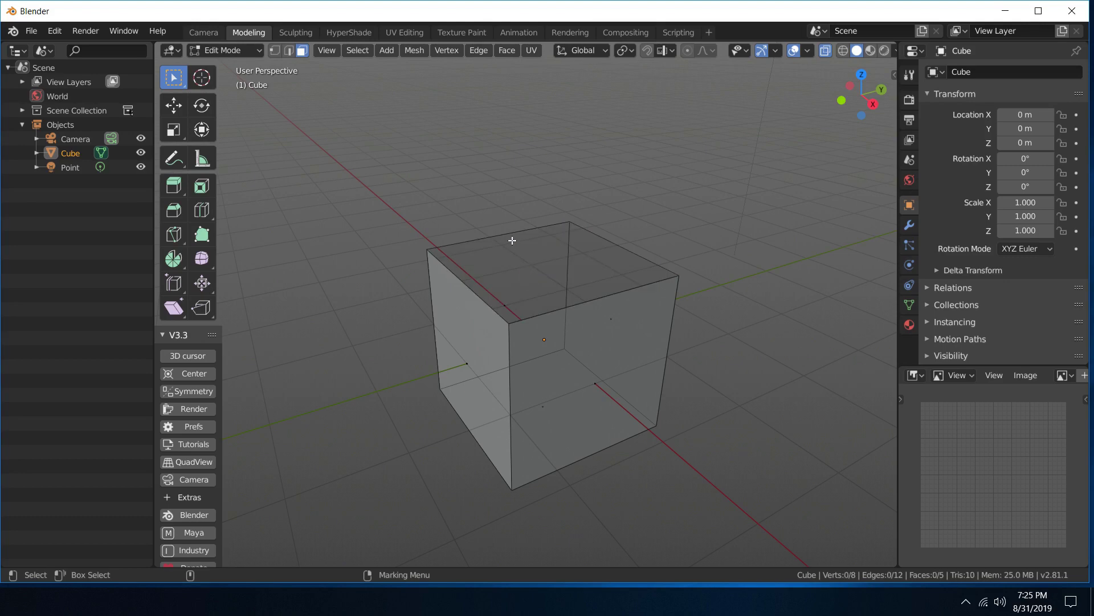
Step: Select one edge of the open top and start Extrude Edges from the Edge Special tools
middle_click_drag(512, 240, 474, 227)
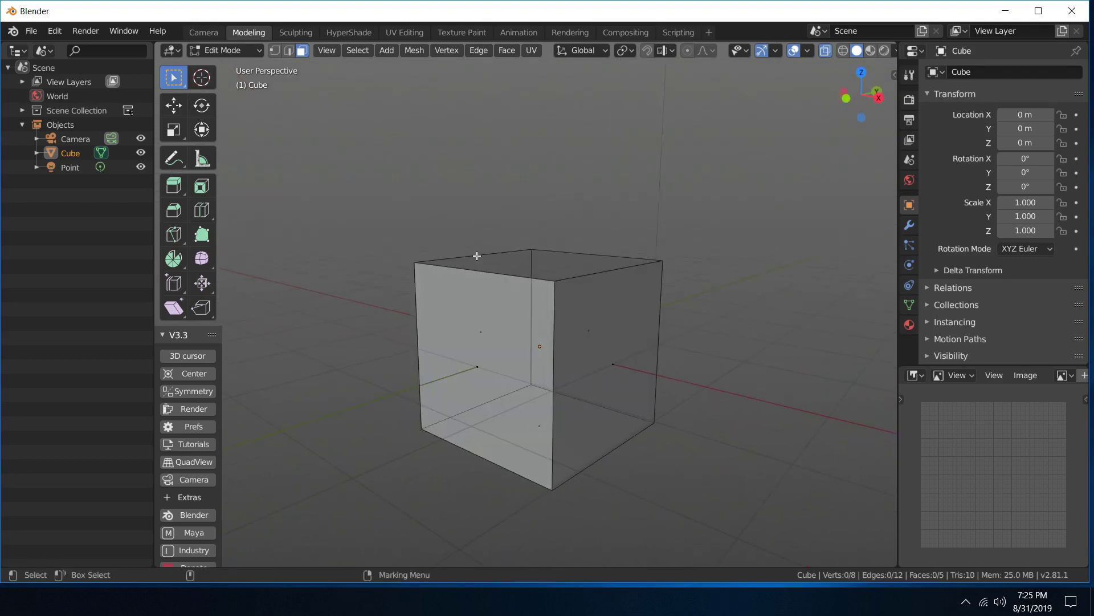
right_click_drag(478, 256, 476, 173)
left_click(487, 252)
left_click_drag(516, 217, 505, 234, "alt")
right_click(504, 235)
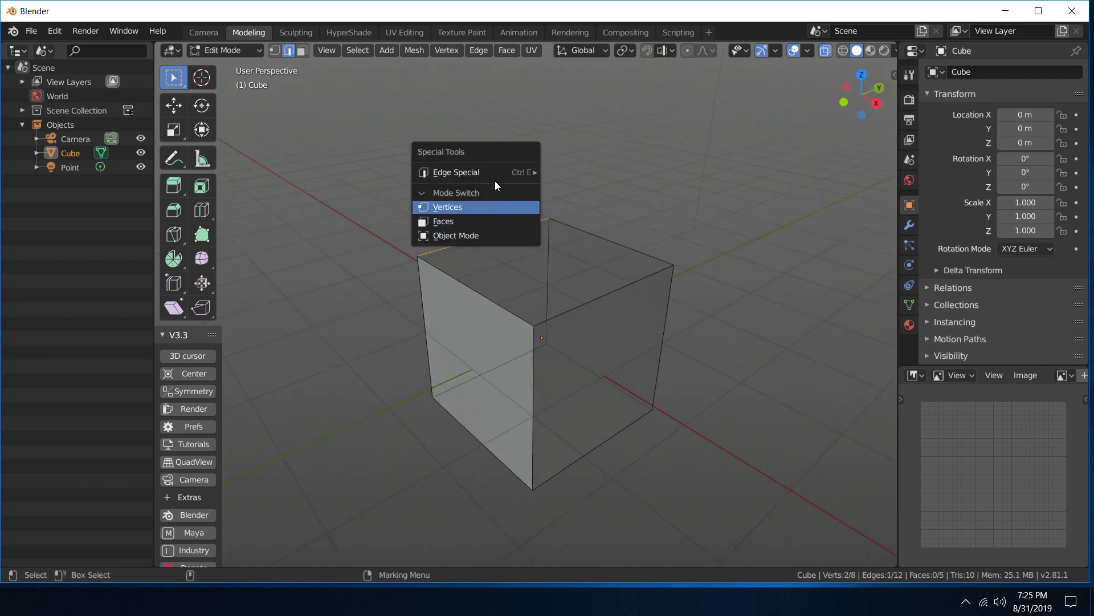
mouse_move(491, 170)
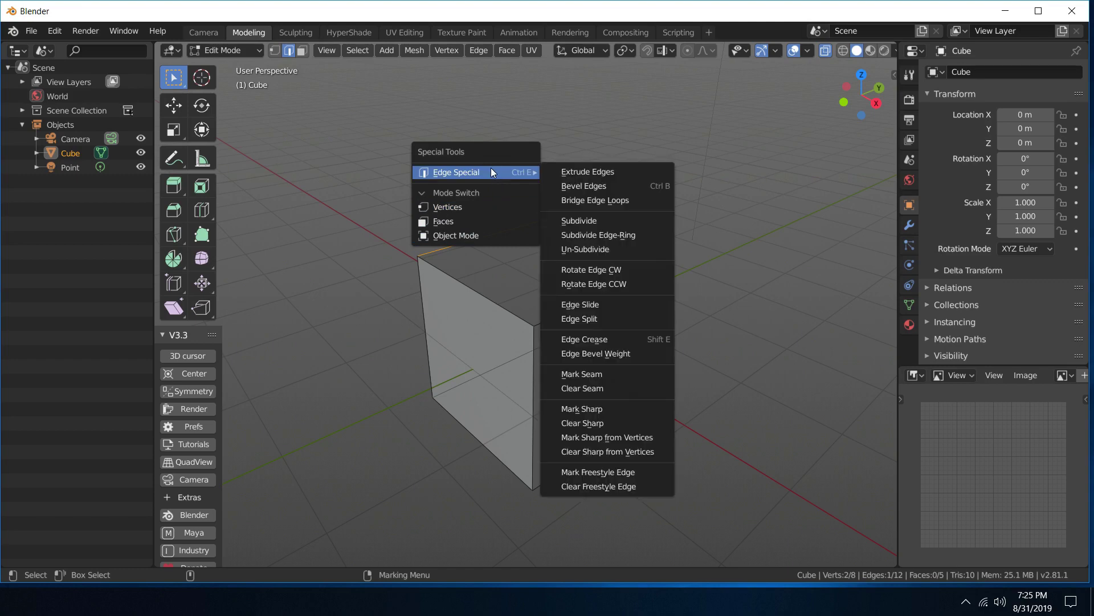
left_click(583, 170)
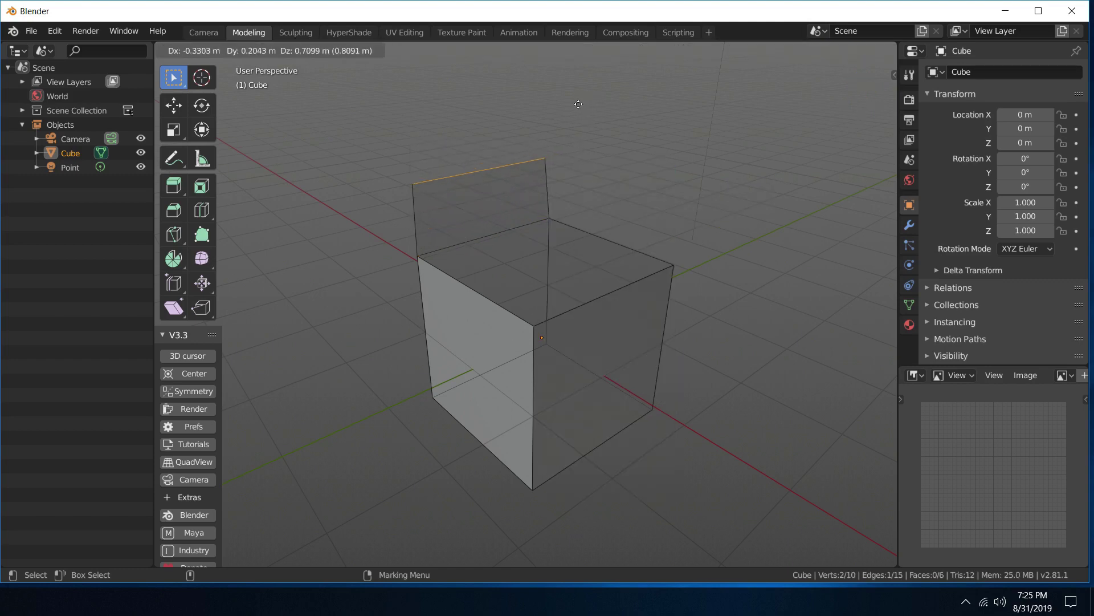
Step: Confirm the upward edge flap, then select the flap face and extrude it along its normal with Extrude Faces
left_click(556, 125)
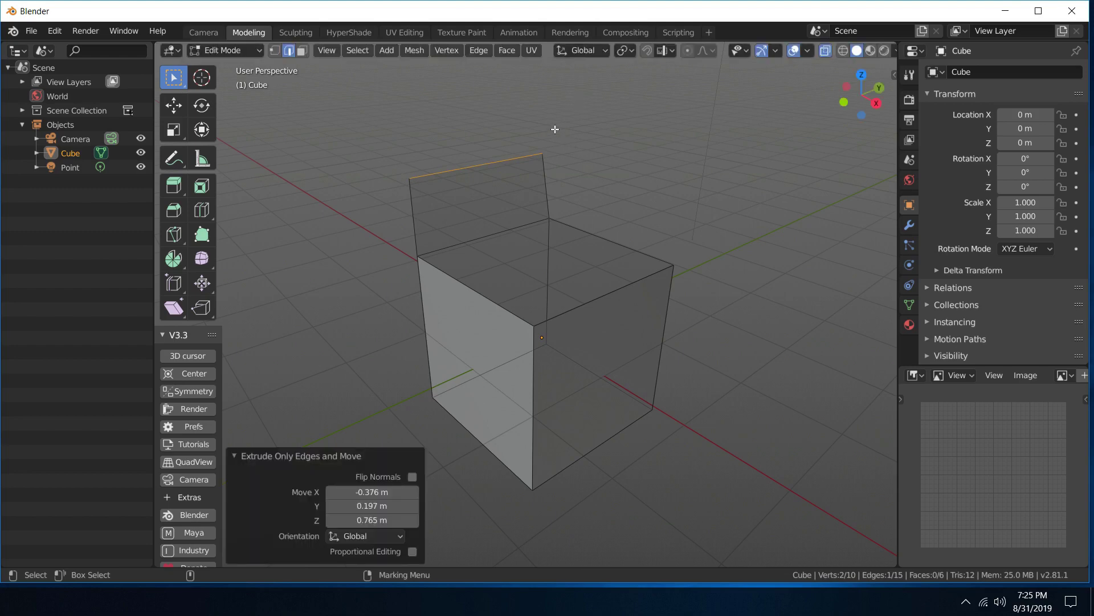
middle_click_drag(557, 124, 647, 115)
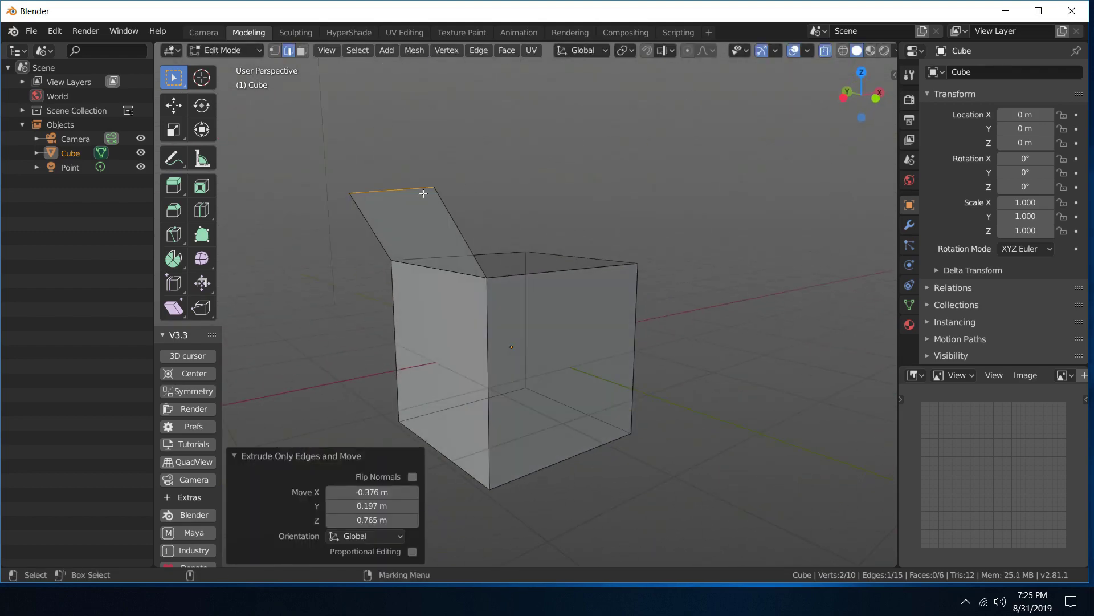
right_click_drag(425, 193, 499, 238)
left_click(412, 240)
middle_click_drag(414, 242, 496, 185)
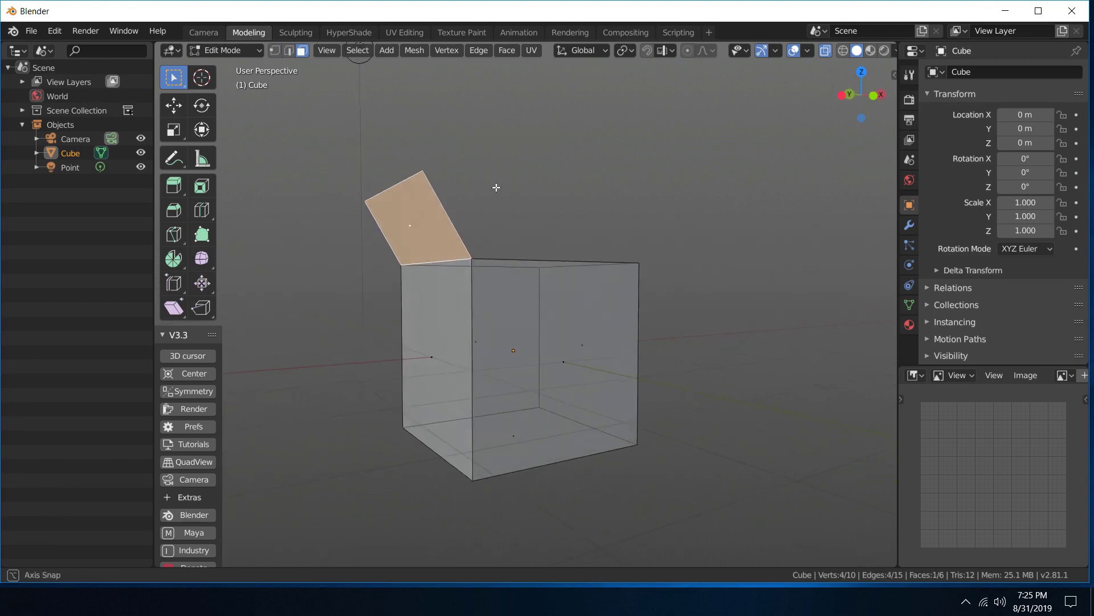
right_click(496, 187)
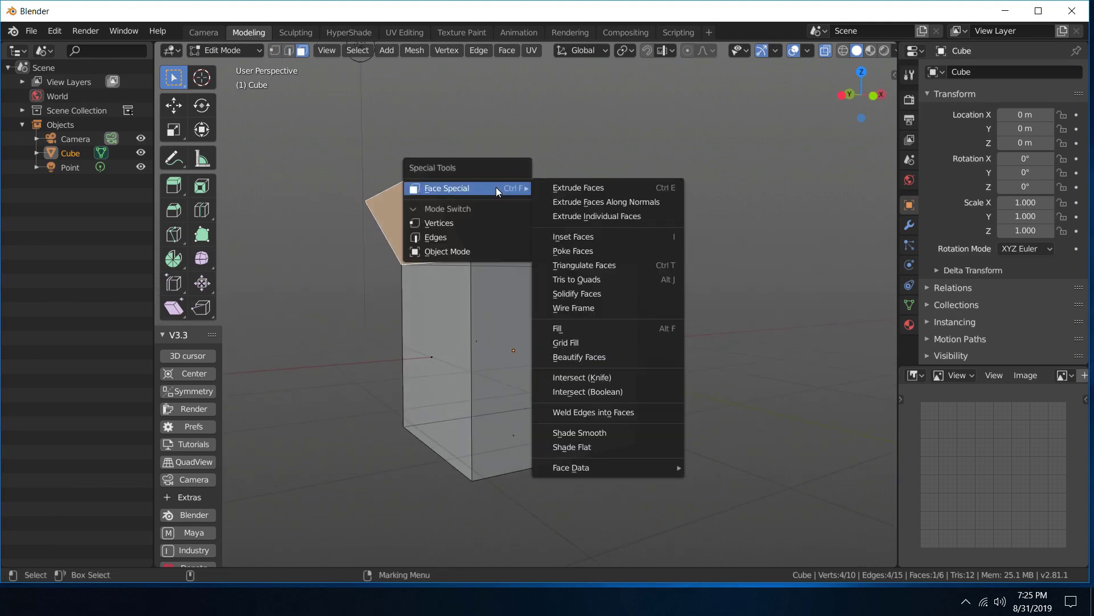
left_click(543, 188)
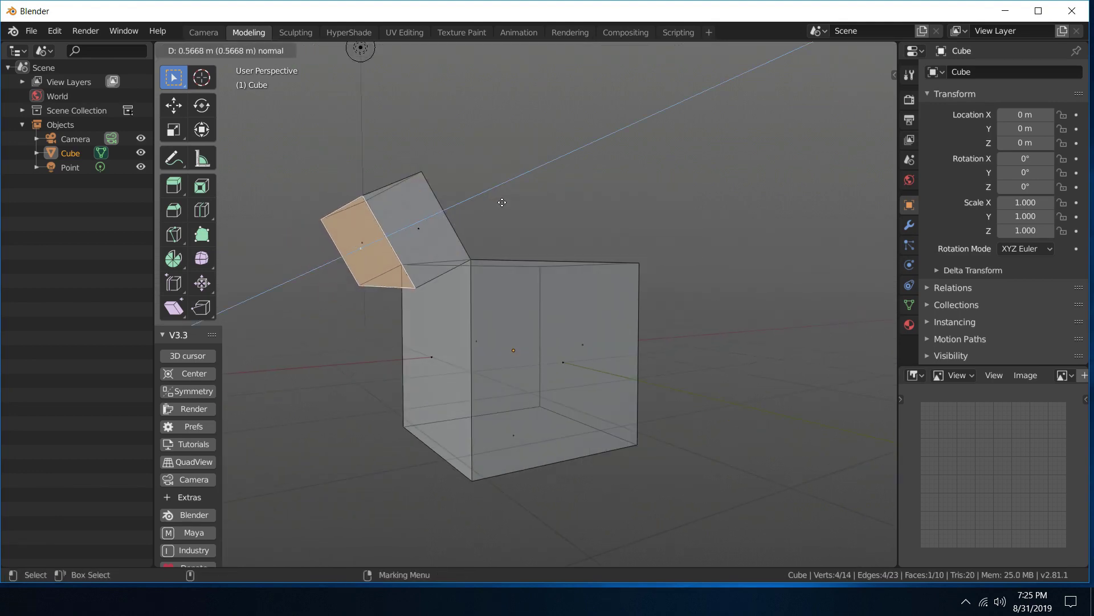
left_click(471, 206)
mouse_move(472, 205)
middle_mouse_down()
mouse_move(569, 161)
mouse_move(517, 211)
mouse_move(628, 186)
mouse_move(608, 173)
mouse_move(513, 199)
mouse_move(536, 191)
mouse_move(525, 195)
mouse_move(486, 164)
mouse_move(482, 219)
middle_mouse_up()
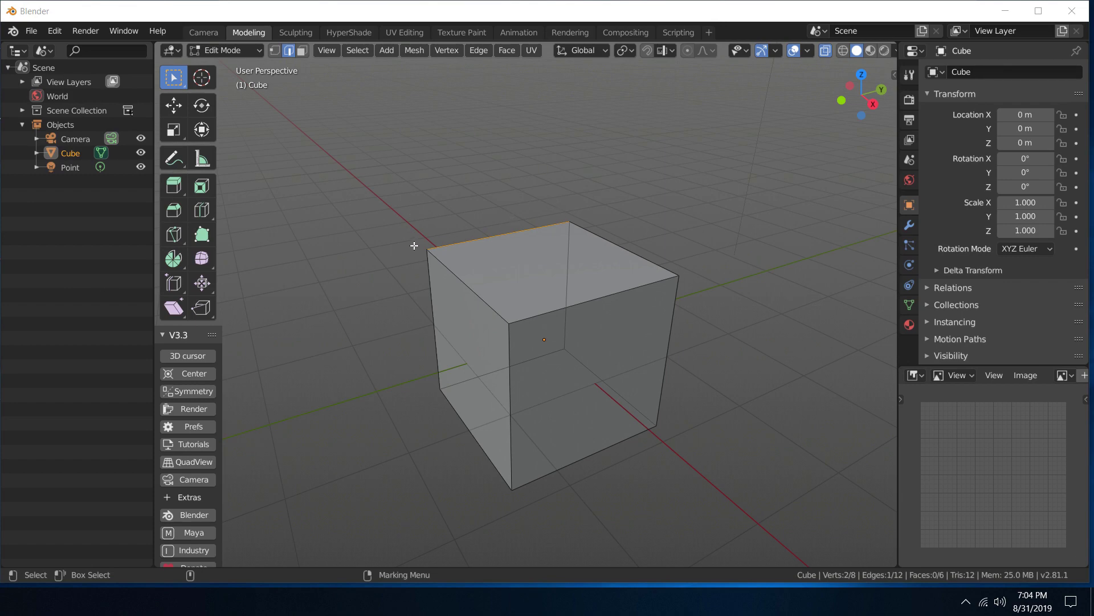
Step: Enable V3.3 3D cursor placement, drop it on the top face, left and back corner, then Center it
left_click(202, 358)
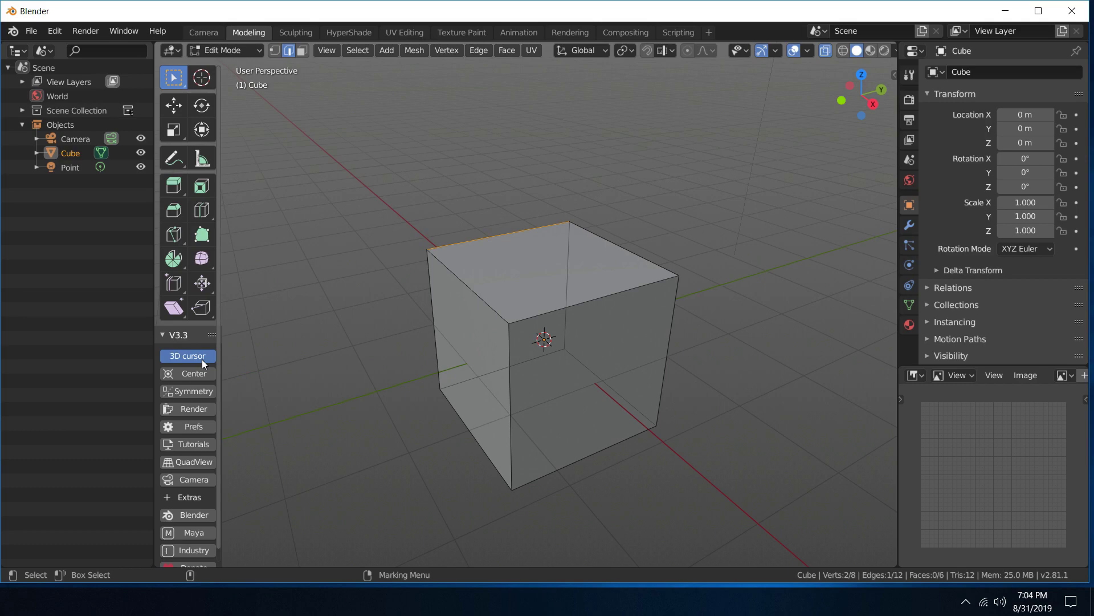
right_click(547, 313)
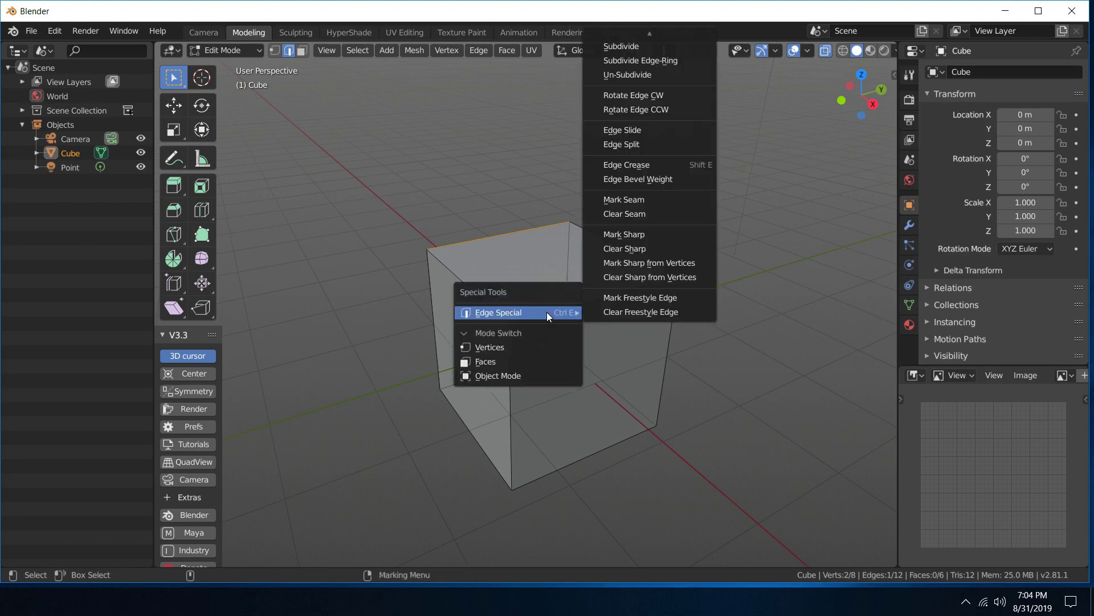
right_click(497, 258, "shift")
right_click(370, 210, "shift")
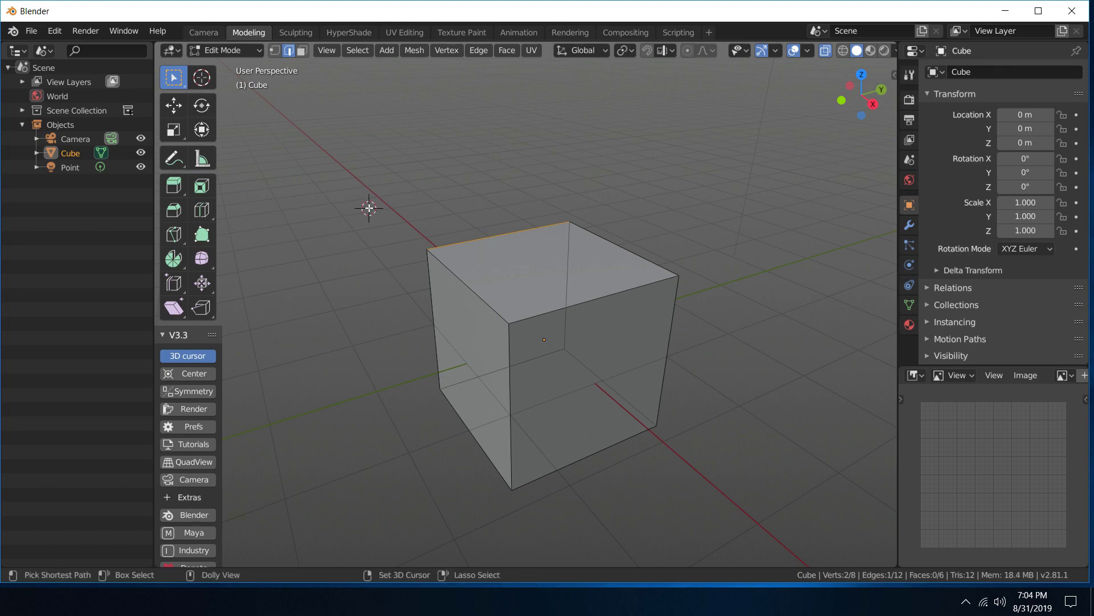
right_click(552, 197, "shift")
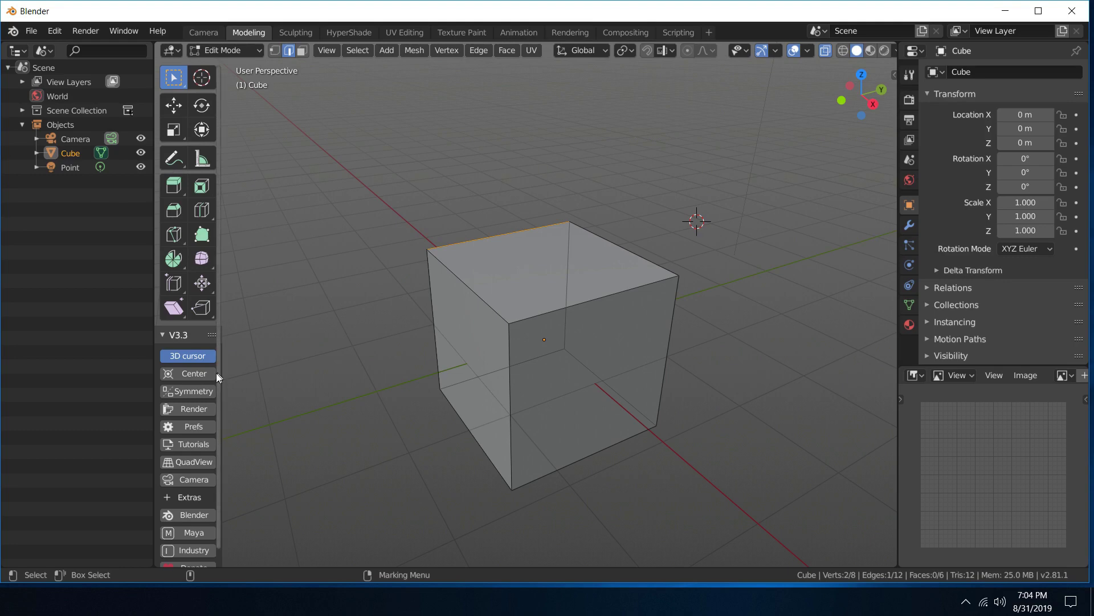
left_click(191, 374)
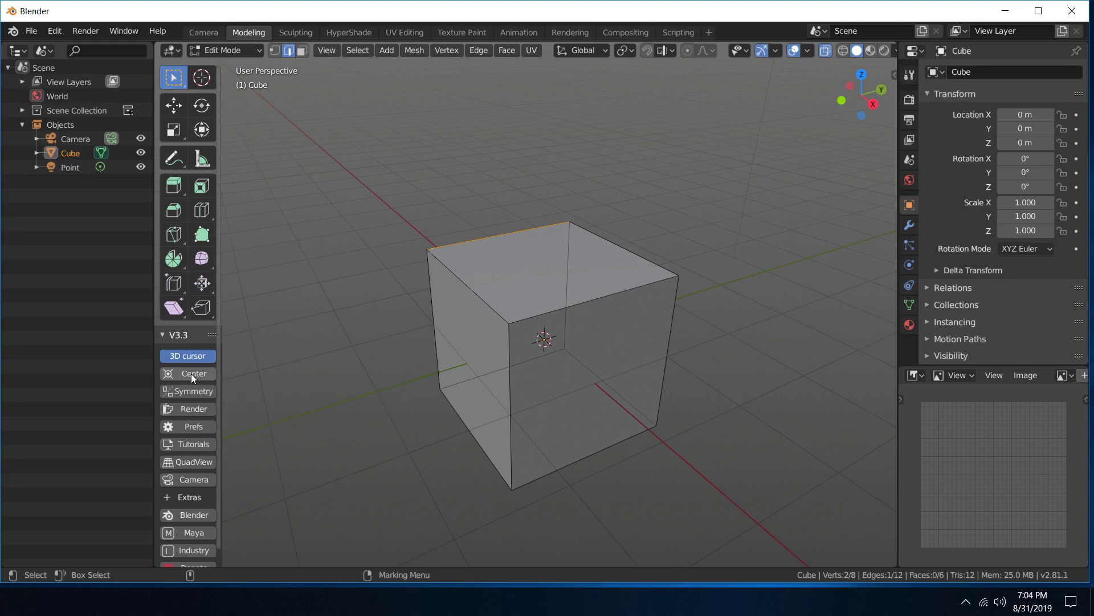